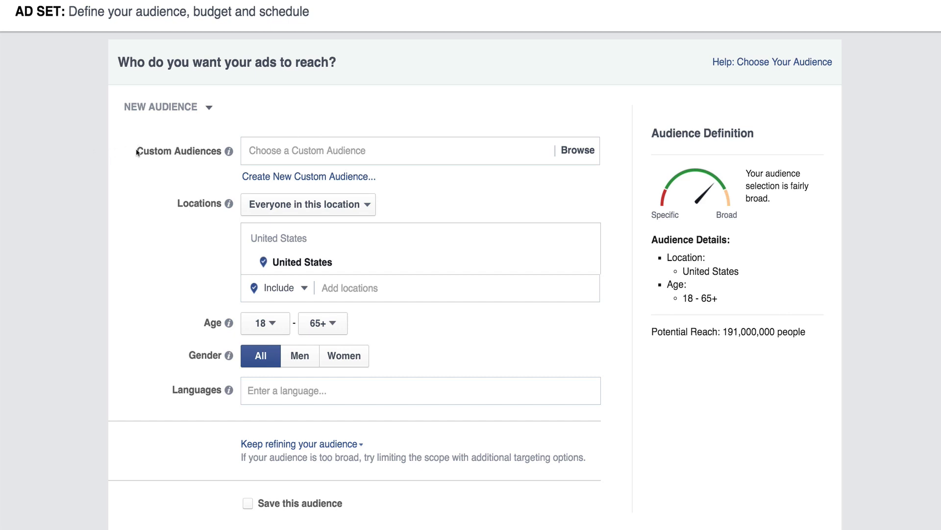
- Expand the additional audience refining options and look over the audience and budget sections of the ad set
drag(137, 152, 221, 150)
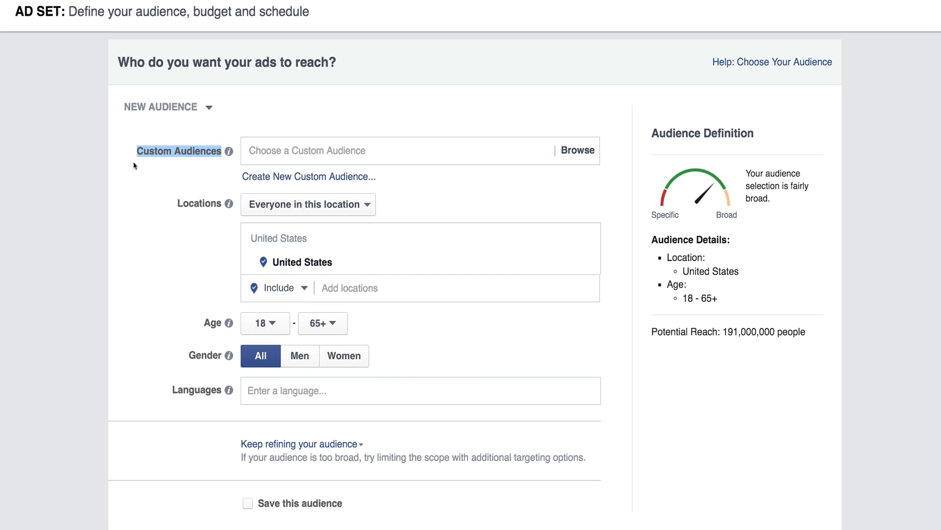
scroll(134, 166, down, 13)
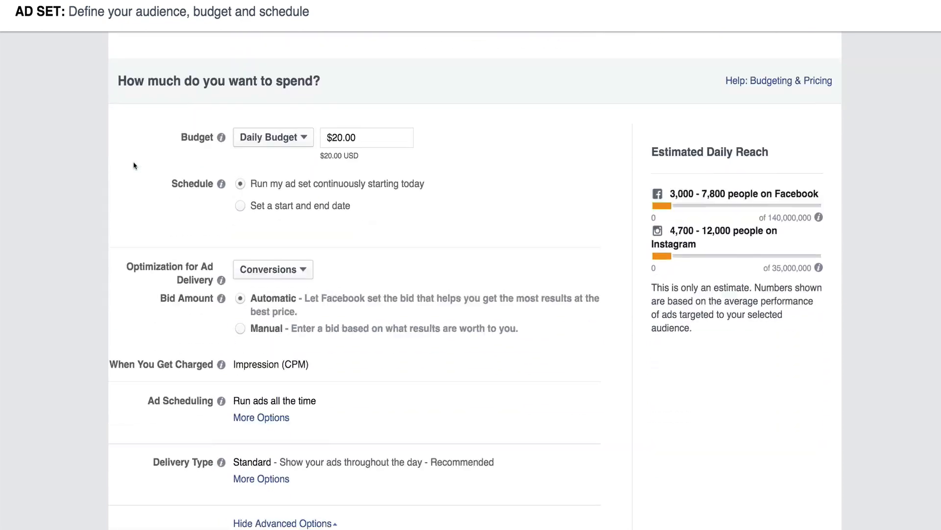
scroll(136, 166, up, 13)
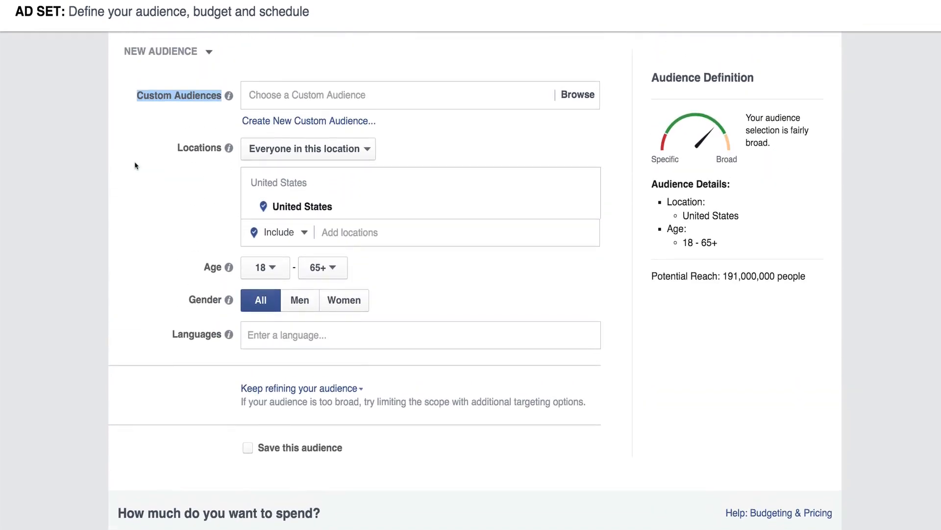
click(292, 417)
scroll(143, 334, down, 4)
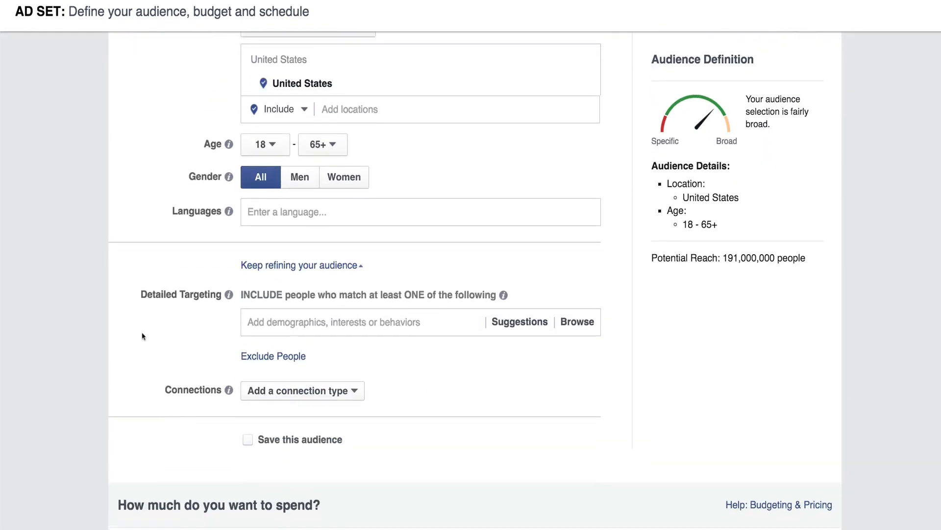
scroll(143, 337, down, 10)
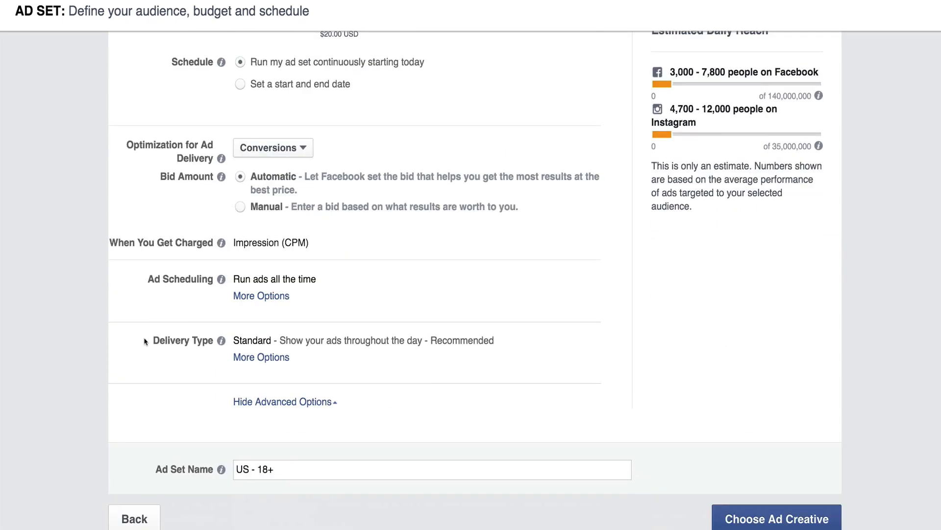
scroll(143, 337, up, 15)
click(160, 184)
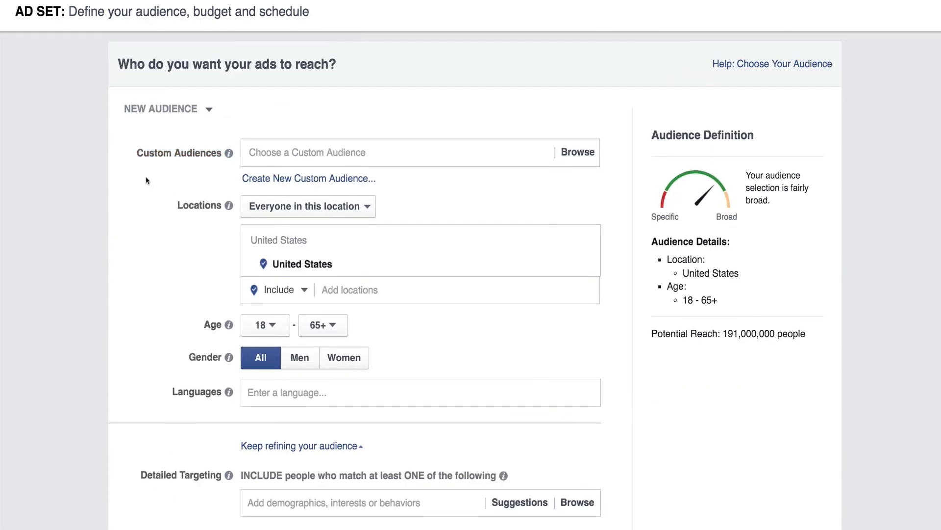
- Search the custom audiences for "grandma" and include "Lookalike (US, 1%) - Grandma Bracelet Visitors"
mouse_move(230, 155)
mouse_move(291, 155)
click(420, 156)
text(grandma)
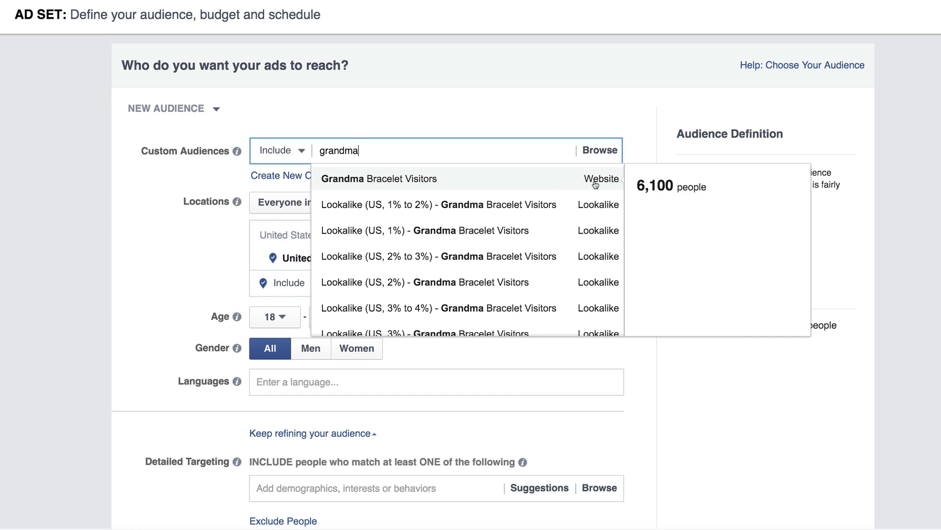
scroll(578, 224, down, 3)
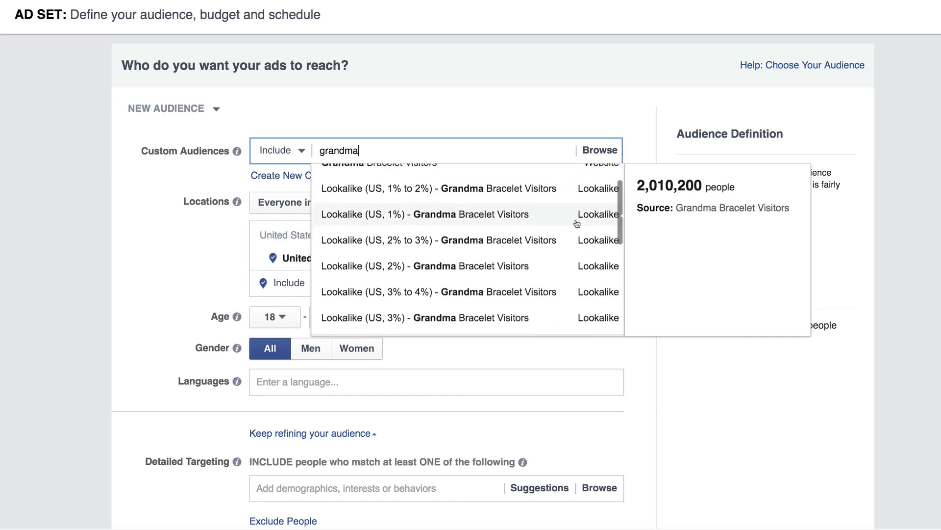
scroll(577, 222, down, 3)
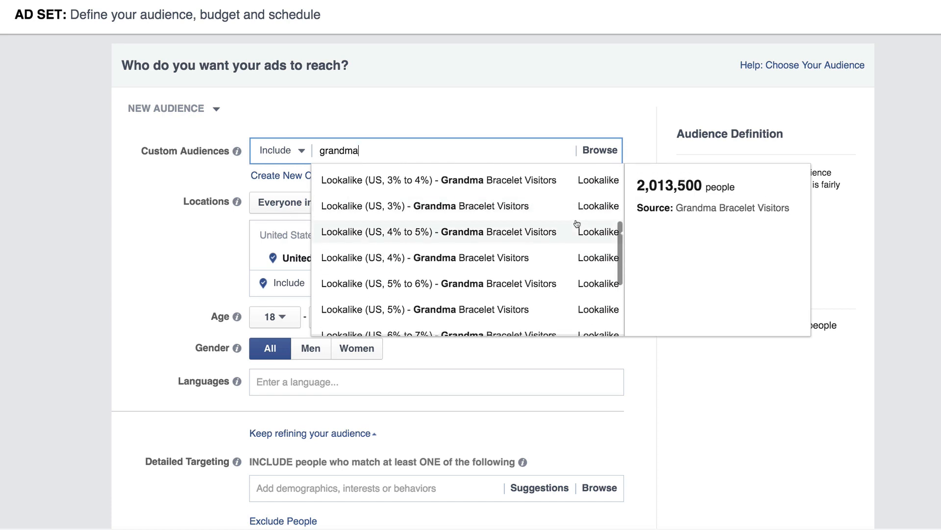
scroll(484, 279, up, 4)
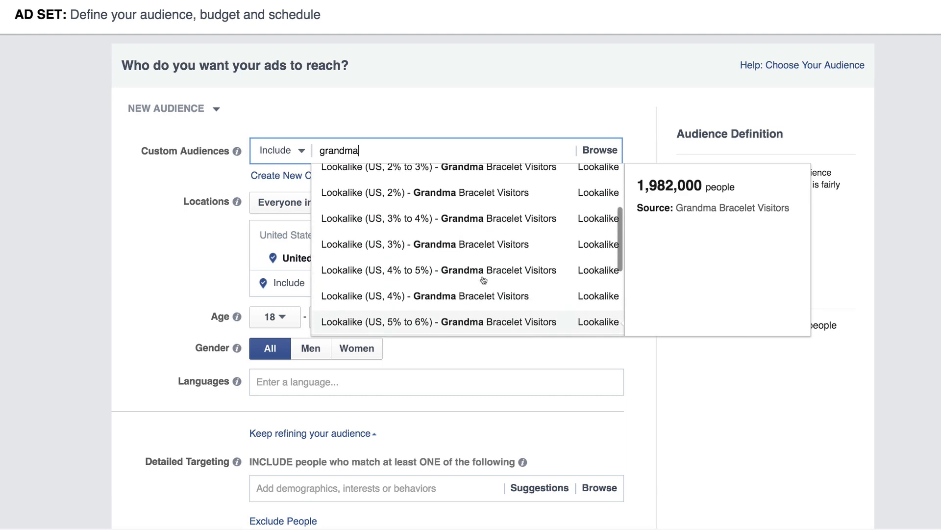
scroll(483, 280, up, 2)
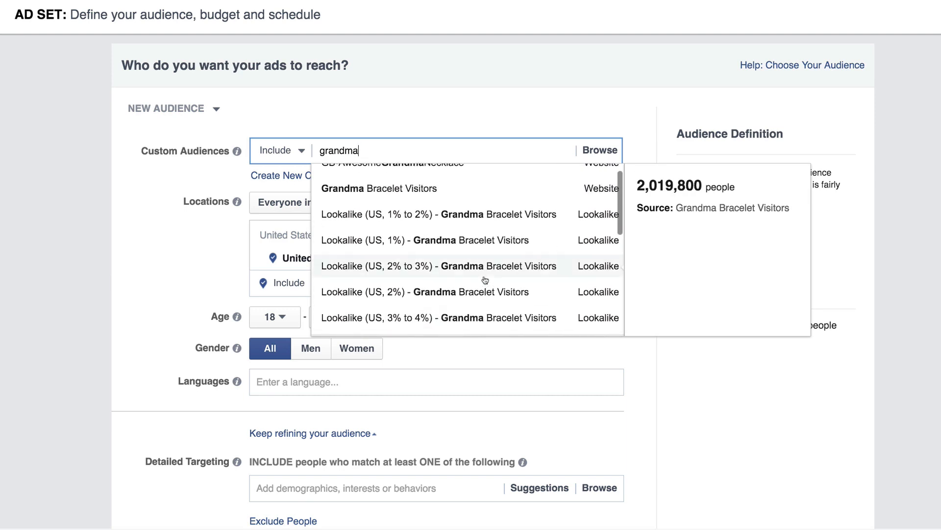
scroll(485, 279, up, 1)
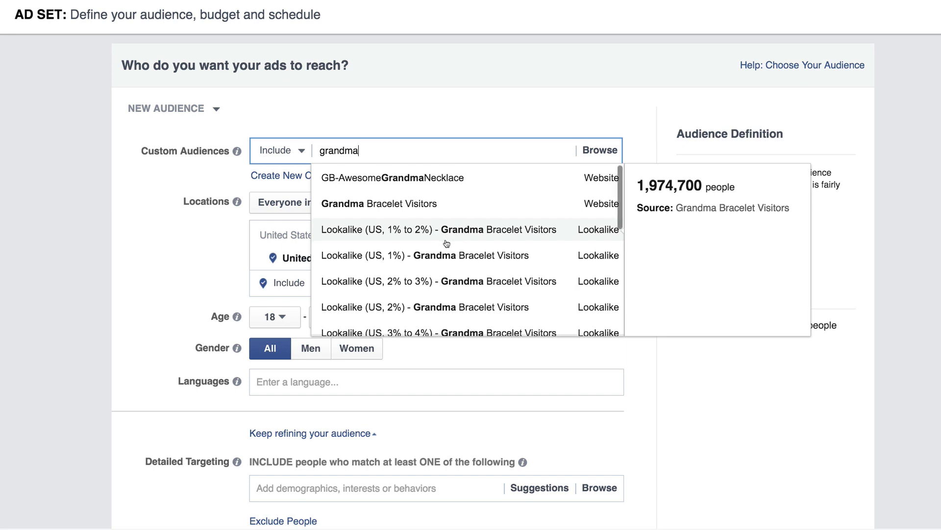
scroll(447, 242, down, 2)
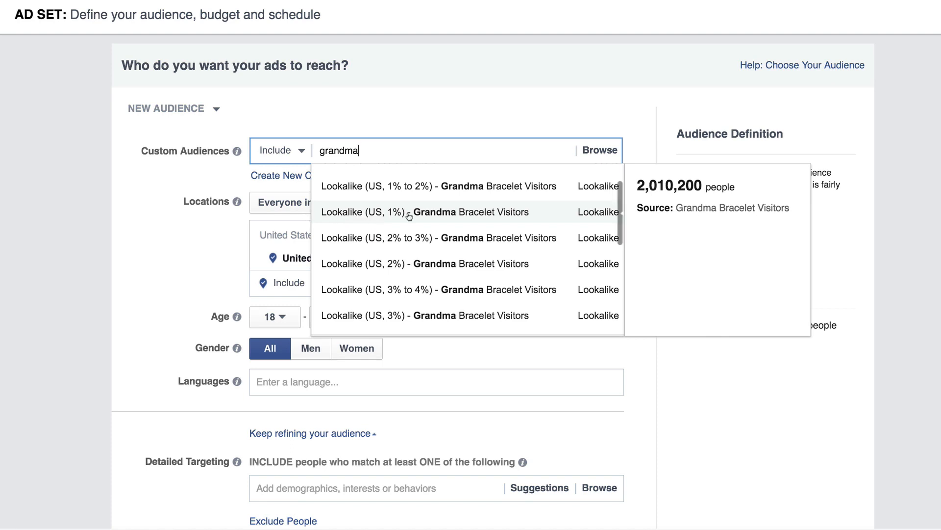
click(392, 217)
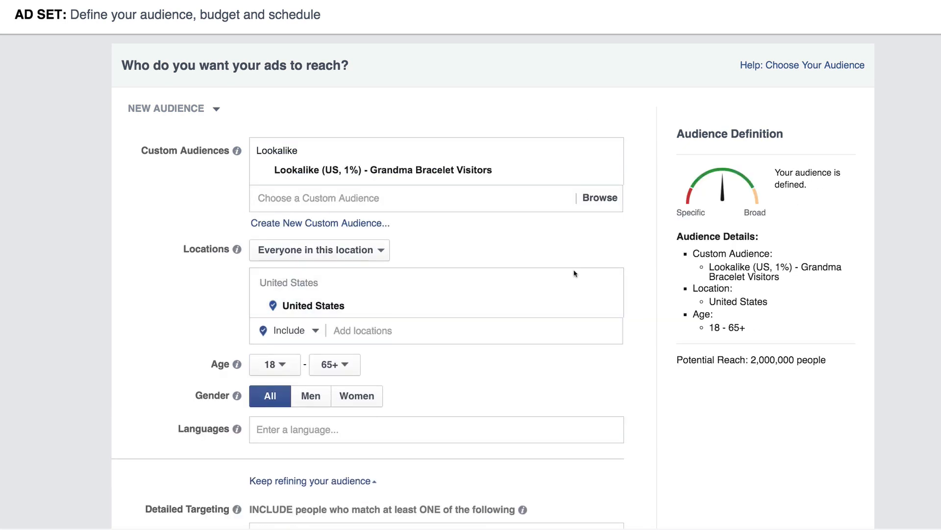
- Examine the potential reach of the audience with the 1% lookalike included
drag(677, 360, 829, 360)
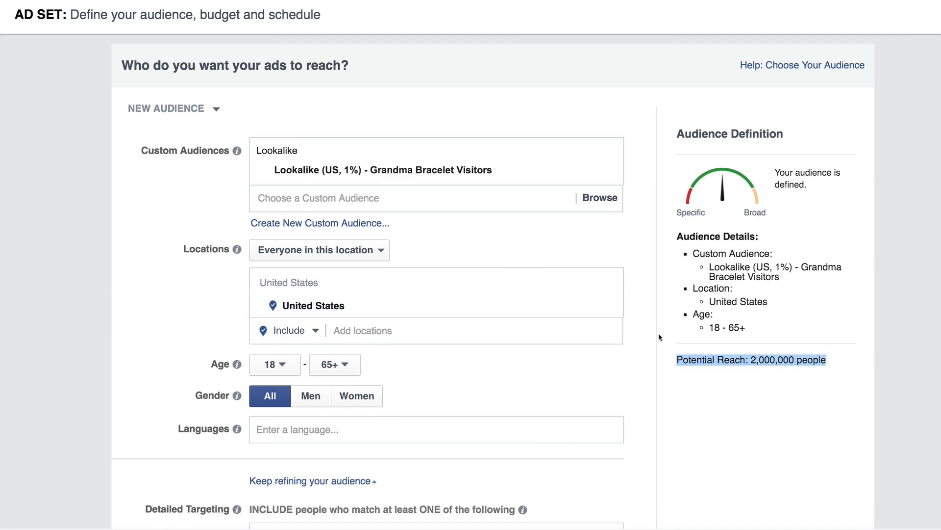
click(694, 376)
drag(678, 362, 842, 354)
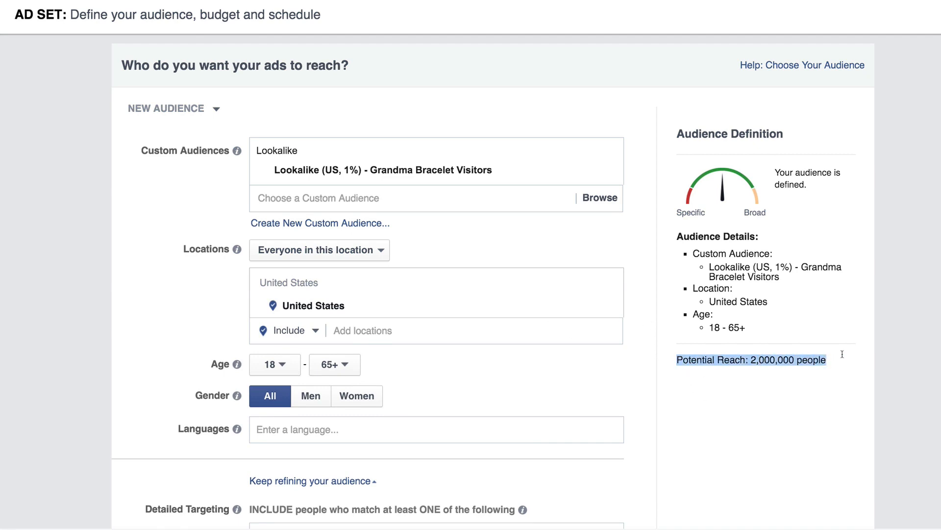
click(701, 413)
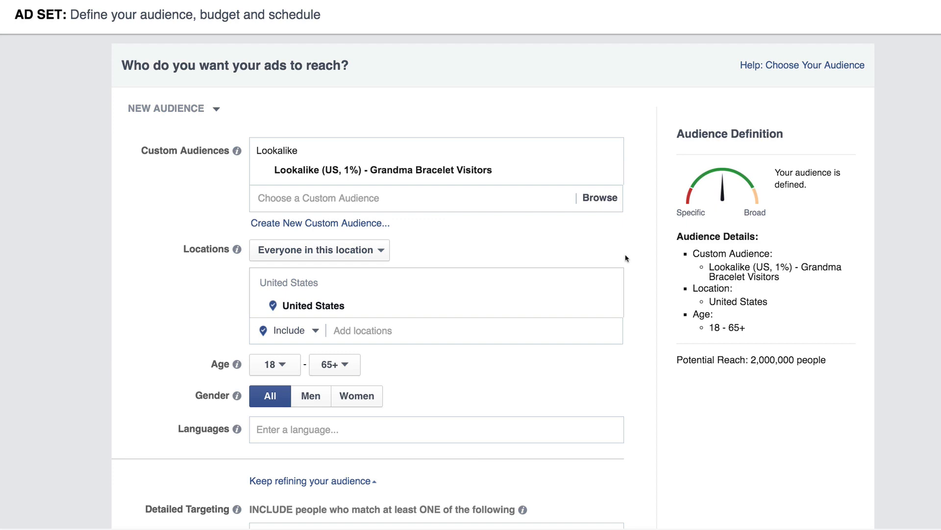
- Search the custom audiences for "grandma" again and examine the broader lookalike percentages without adding one
click(337, 200)
text(grandma)
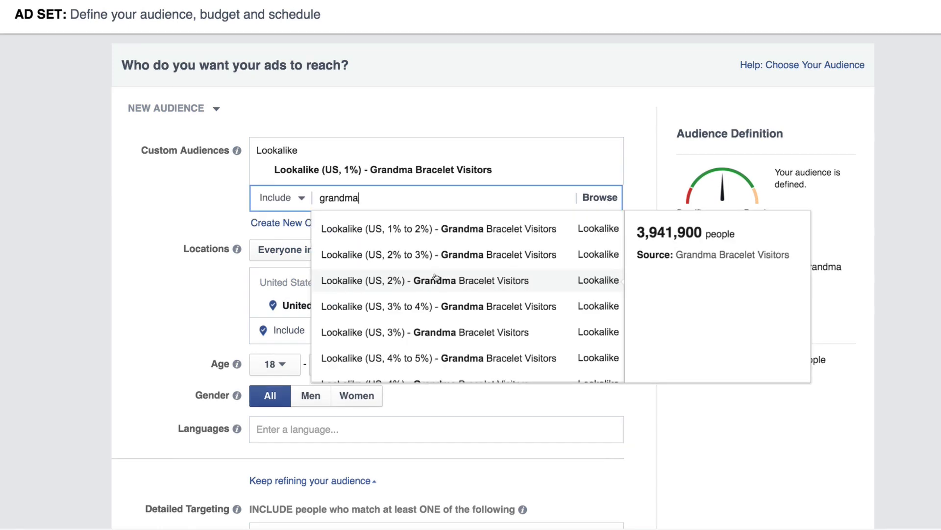
scroll(452, 248, down, 3)
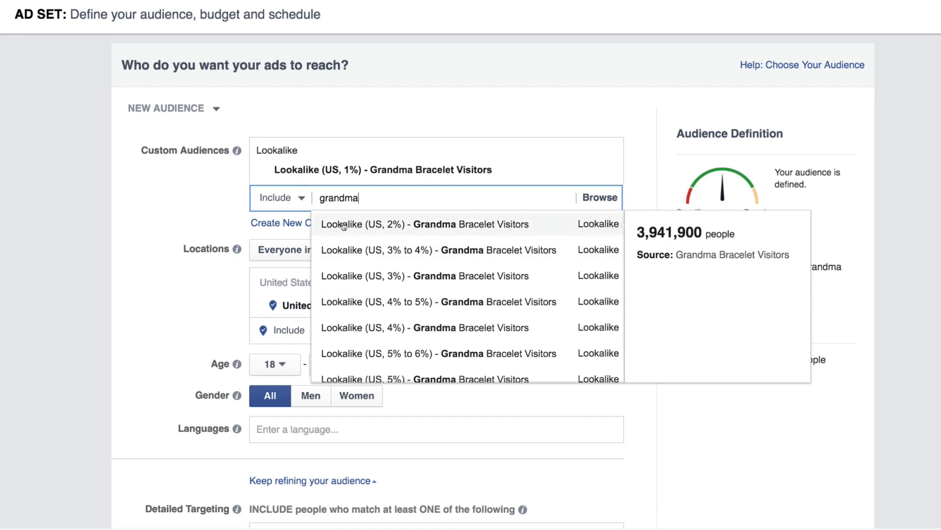
click(127, 329)
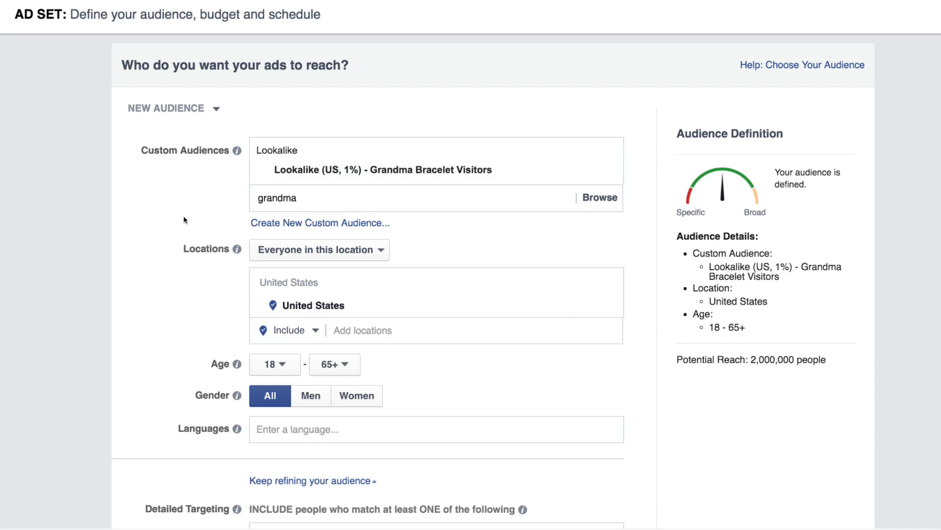
- Set the audience's minimum age to 50 and check the potential reach
scroll(206, 224, down, 2)
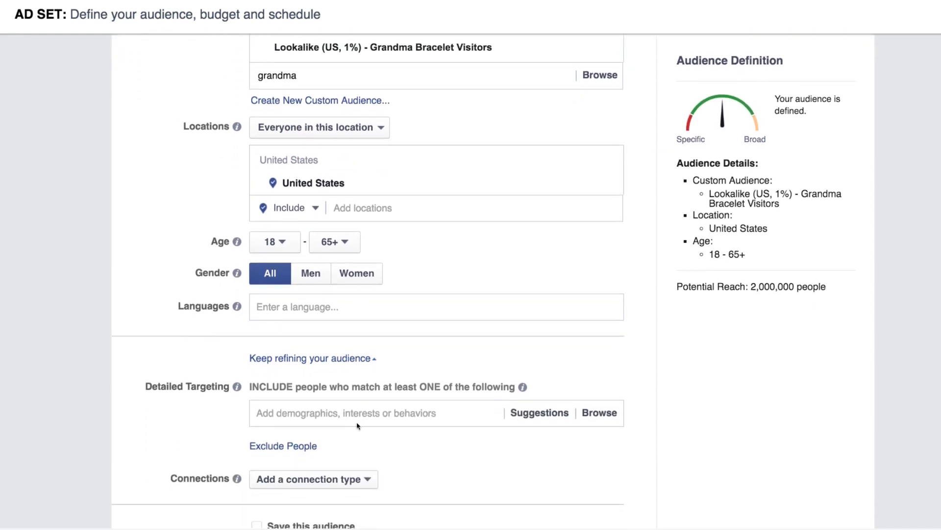
click(358, 412)
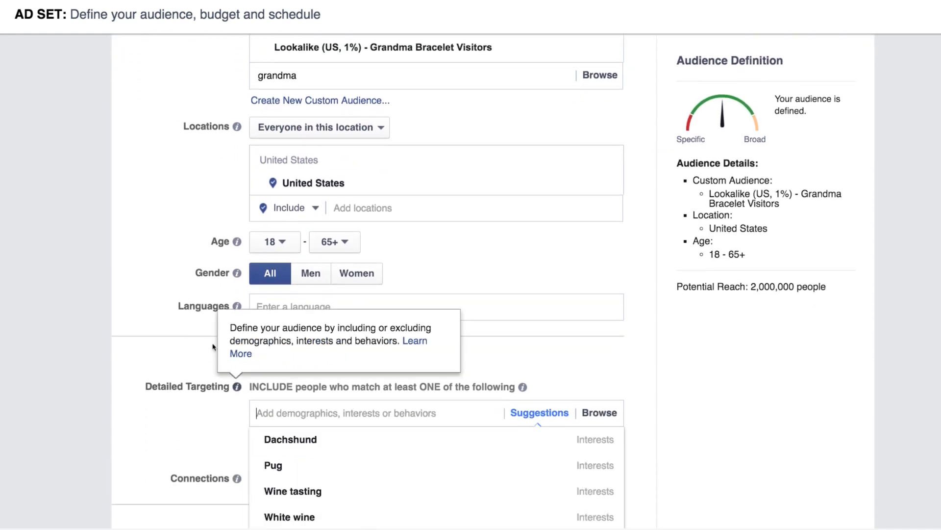
click(286, 241)
scroll(259, 379, down, 3)
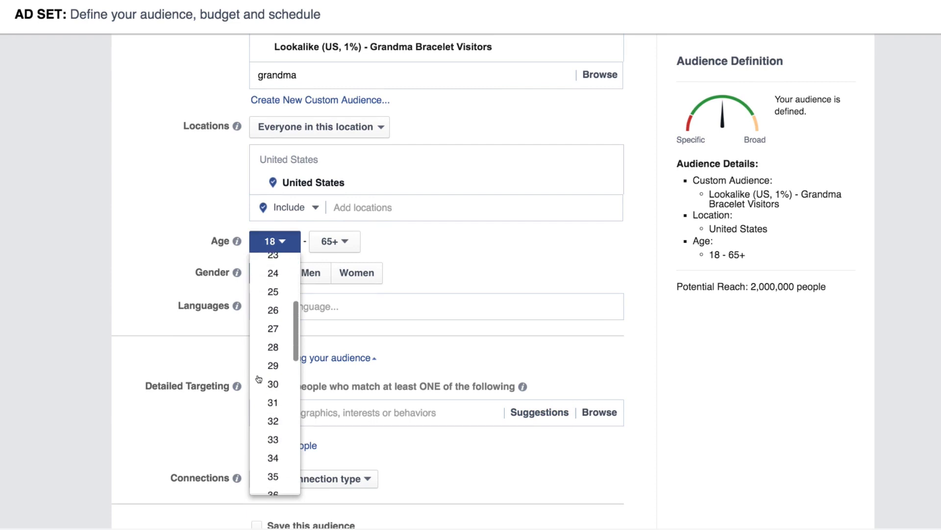
scroll(259, 379, down, 5)
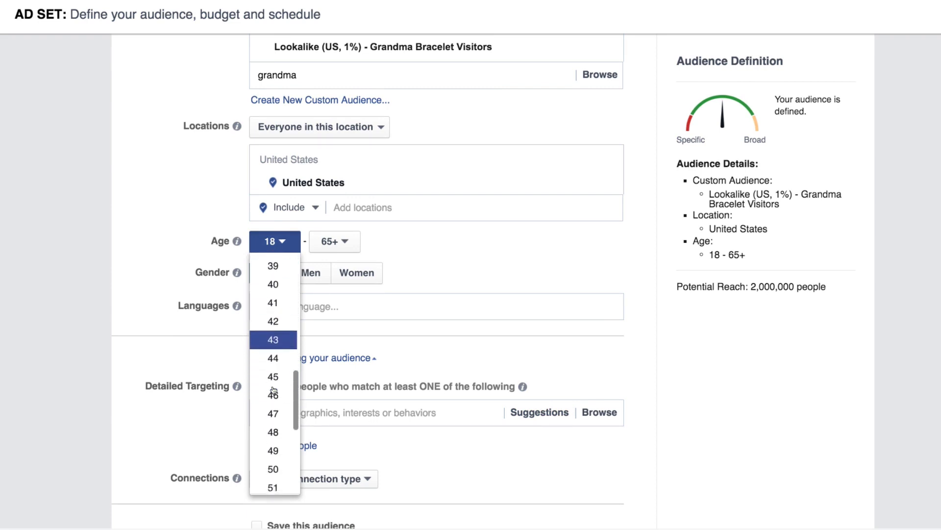
scroll(273, 392, down, 2)
click(273, 367)
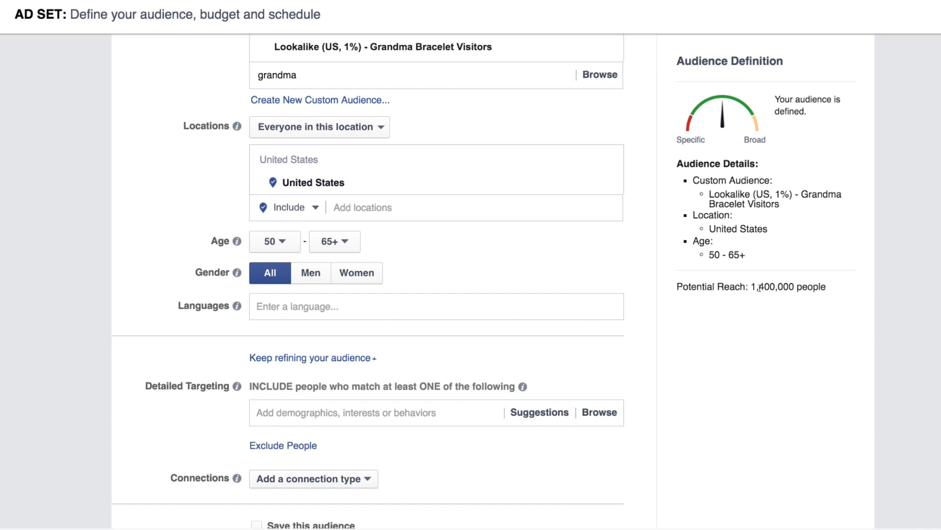
drag(753, 287, 808, 287)
click(738, 308)
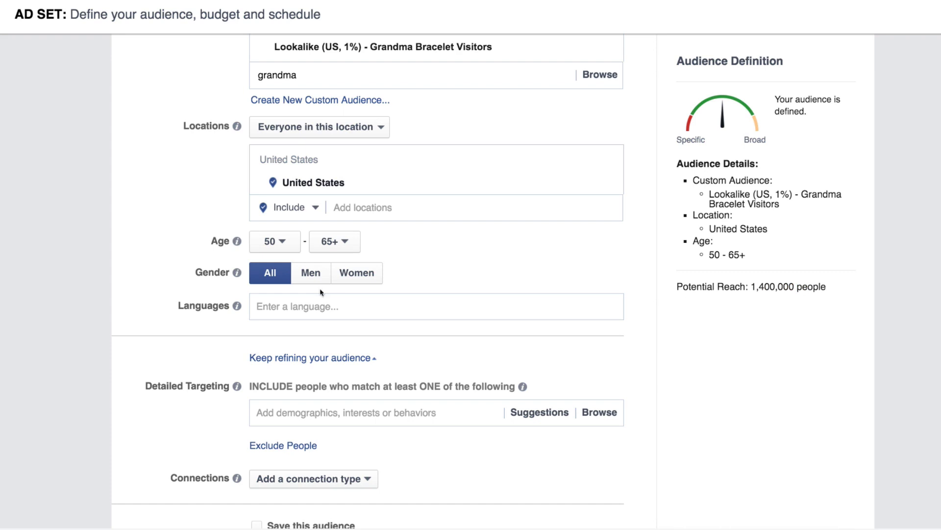
- Set the audience's minimum age to 40
click(279, 251)
scroll(274, 405, down, 3)
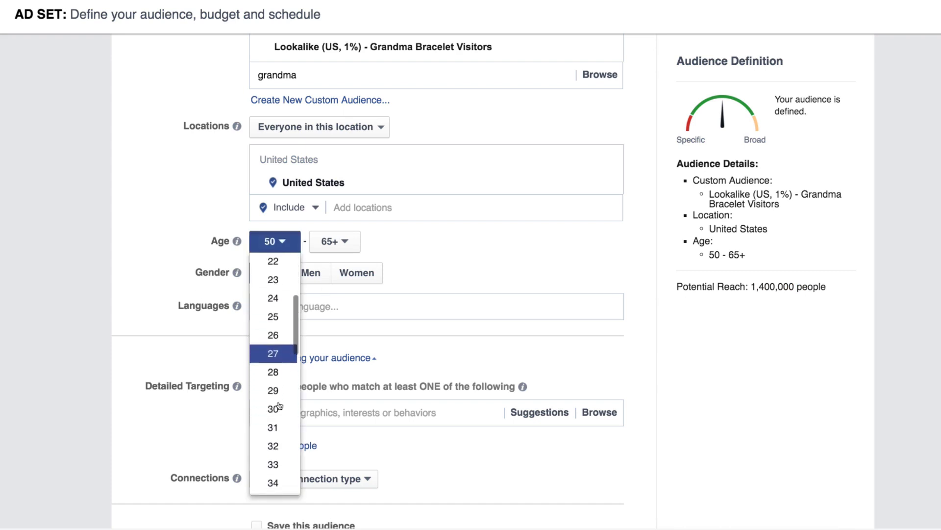
scroll(279, 405, down, 7)
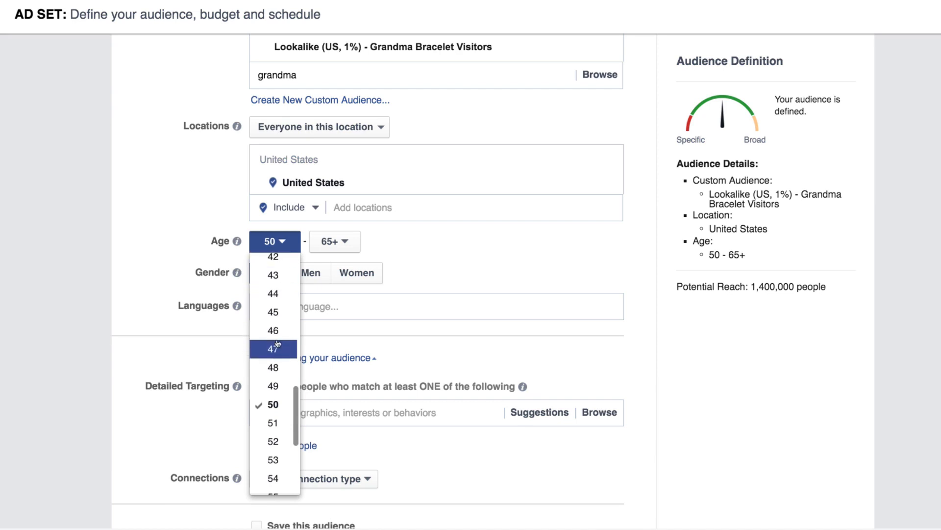
scroll(278, 345, up, 1)
scroll(280, 358, up, 1)
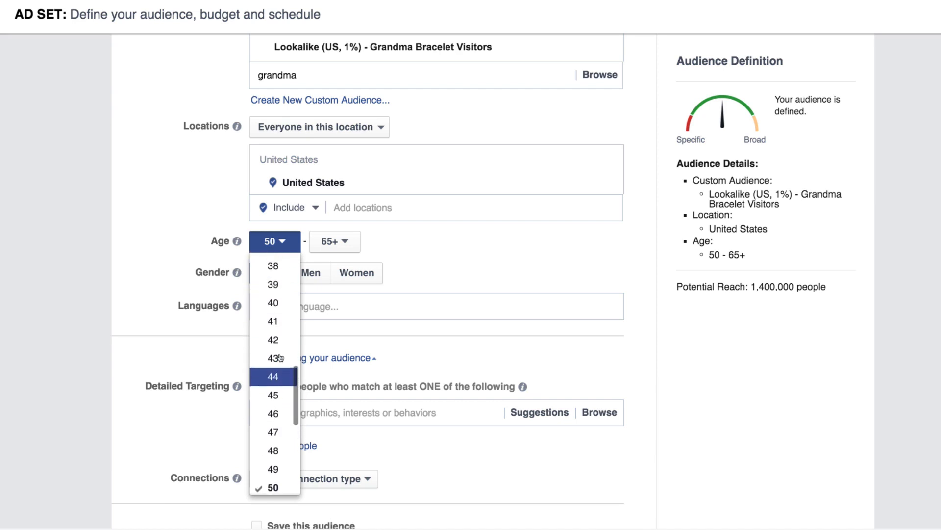
scroll(280, 358, up, 3)
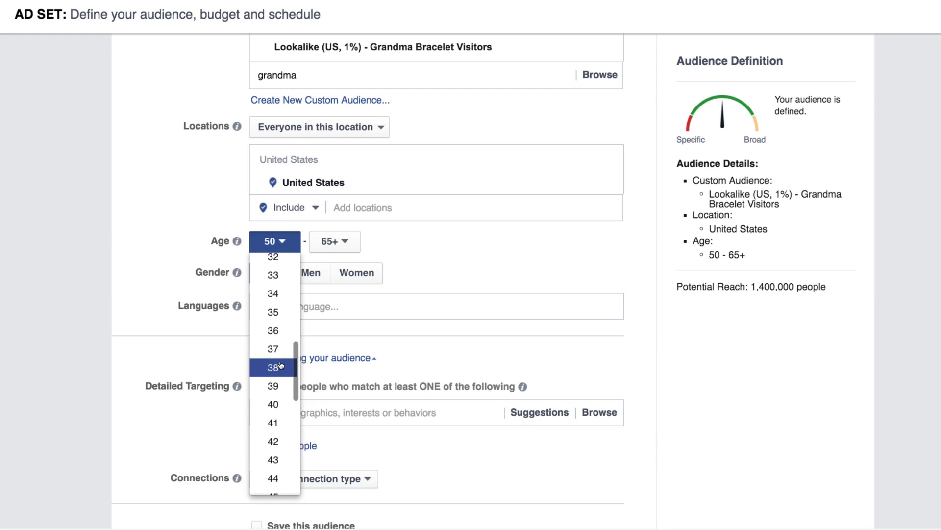
click(278, 408)
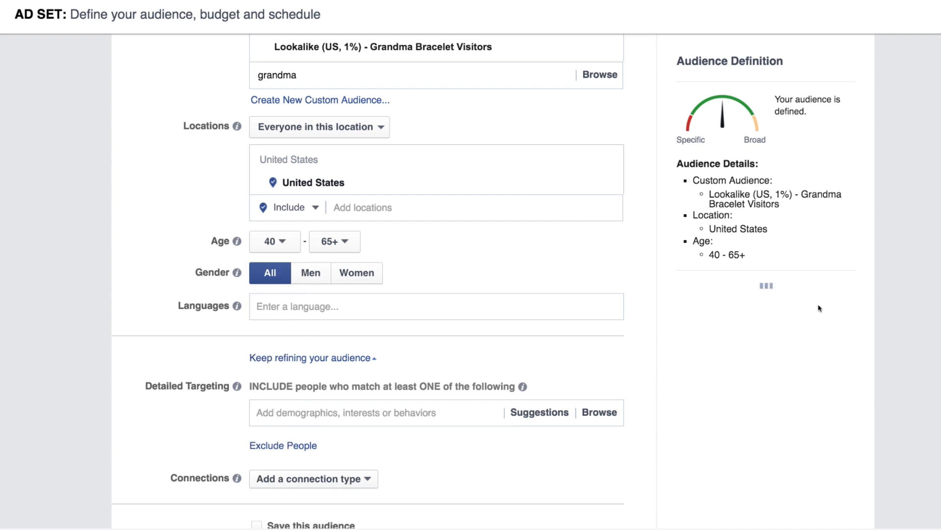
- Set the audience's minimum age to 30
click(269, 244)
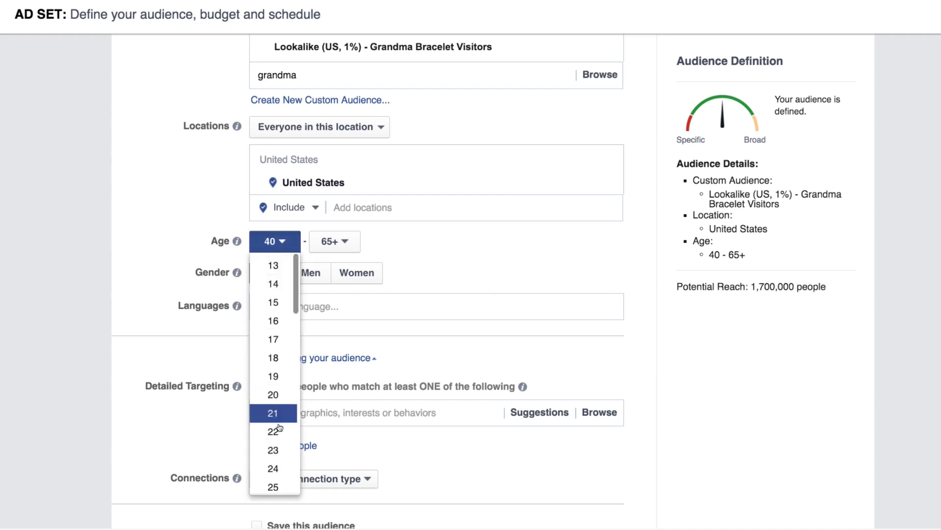
scroll(280, 428, down, 3)
click(272, 409)
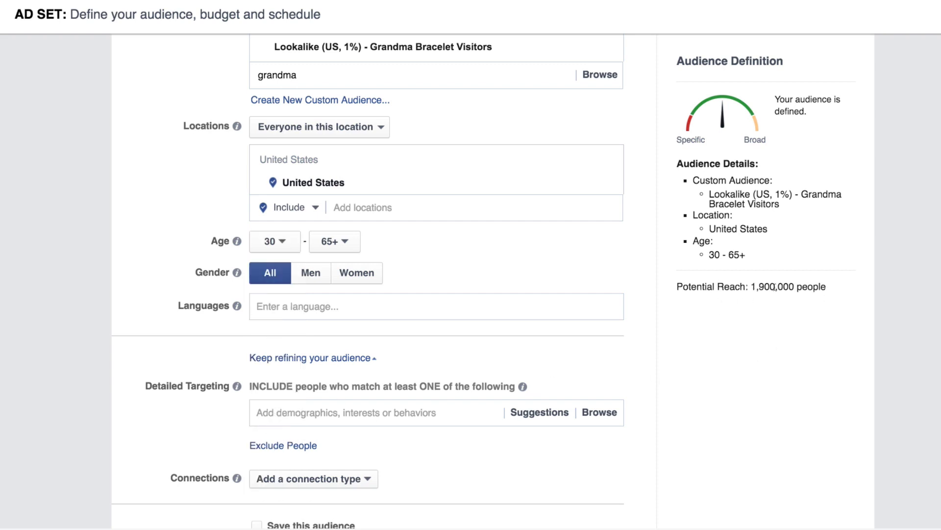
- Set the audience's minimum age to 13
click(271, 244)
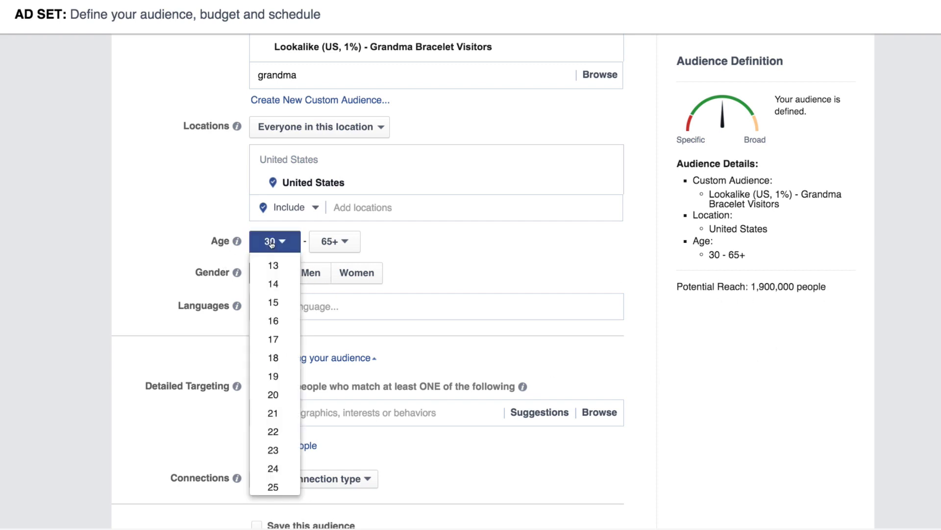
click(273, 265)
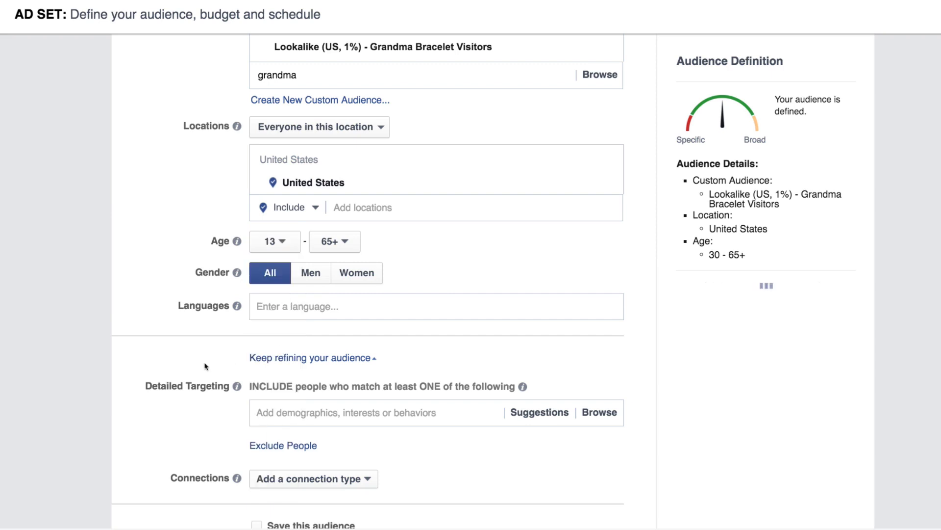
mouse_move(236, 305)
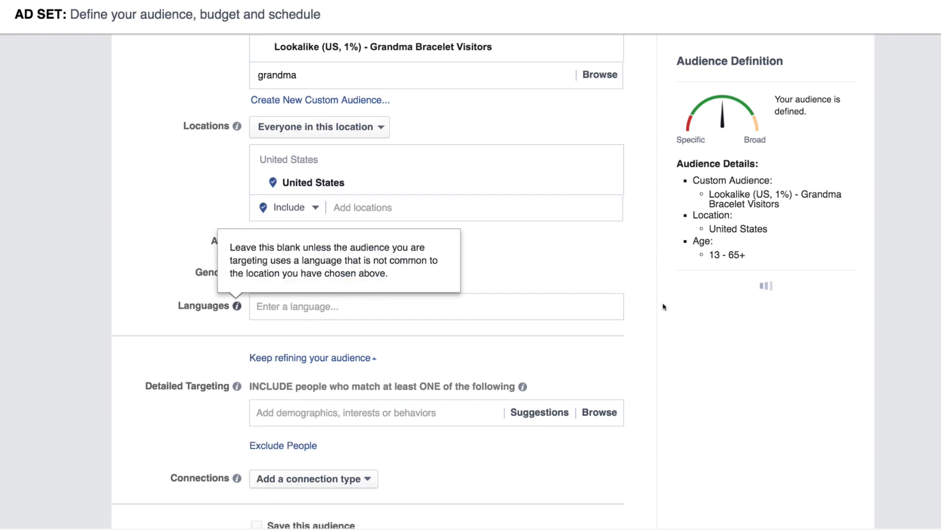
- Set the audience's minimum age to 18
click(271, 246)
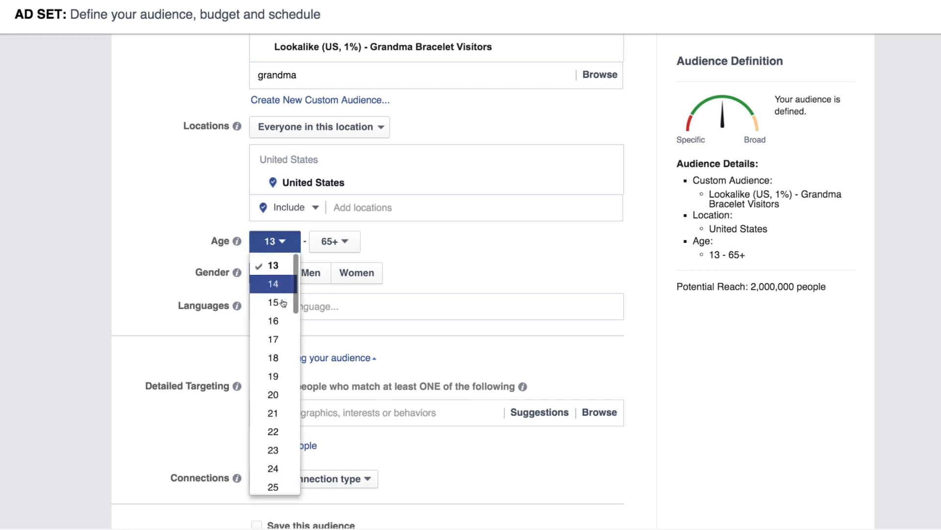
scroll(284, 303, down, 2)
click(273, 283)
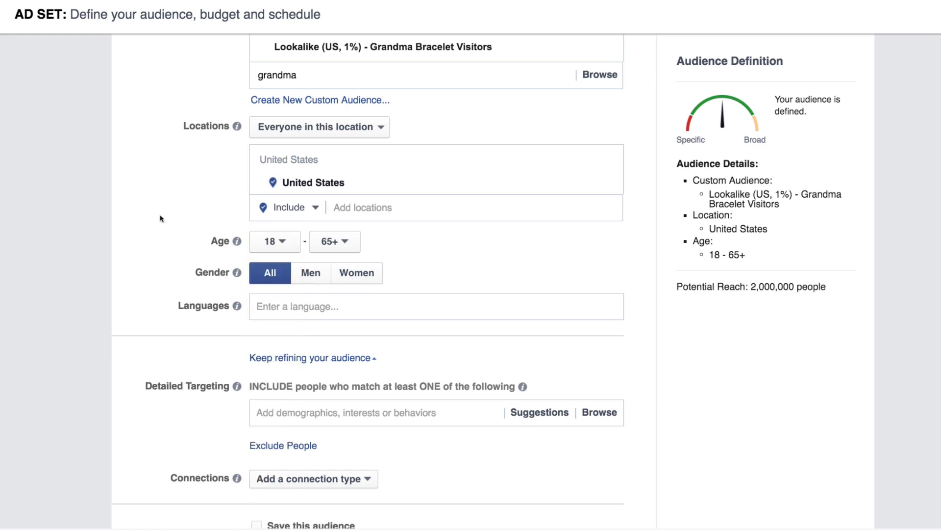
- Switch the audience's gender to Women and to Men to compare potential reach, and return it to All
click(364, 276)
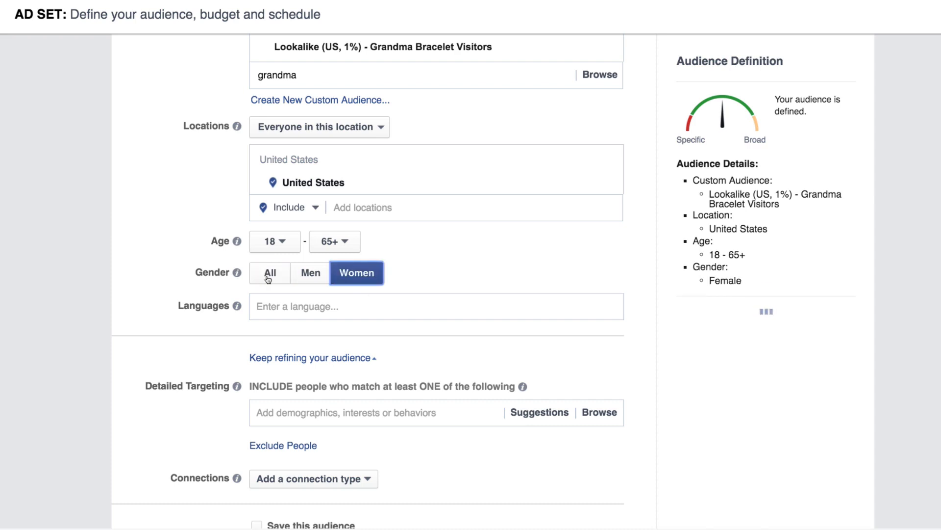
click(305, 281)
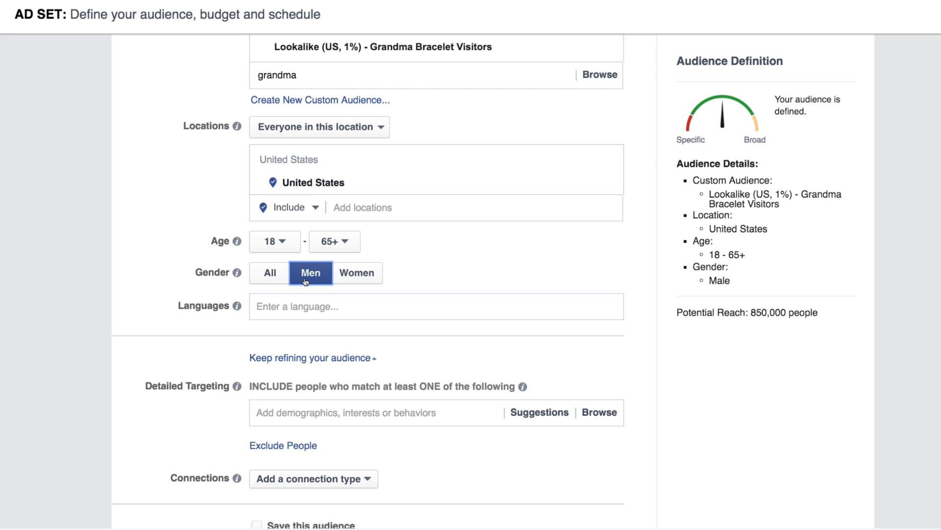
click(266, 269)
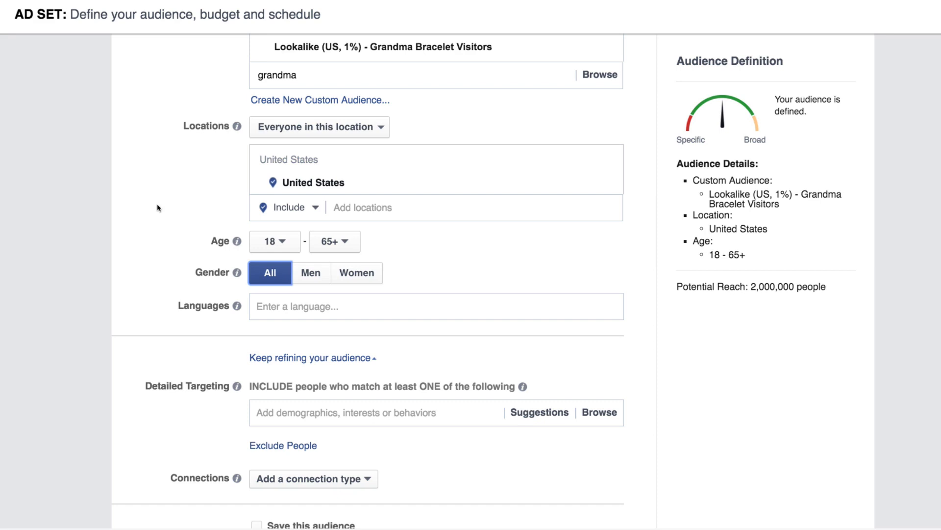
- Add the Grandparent interest to detailed targeting to check its effect on potential reach, and remove it again
click(301, 411)
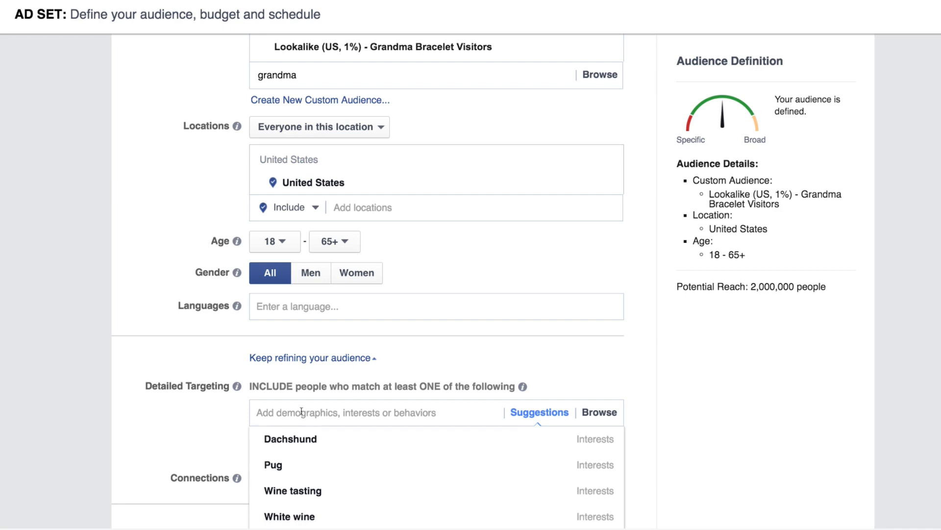
text(grandparent)
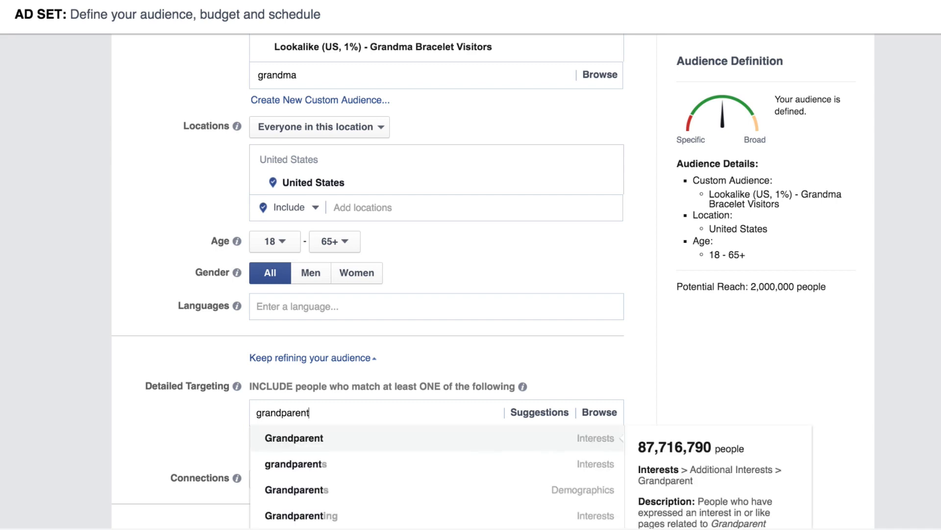
key(Return)
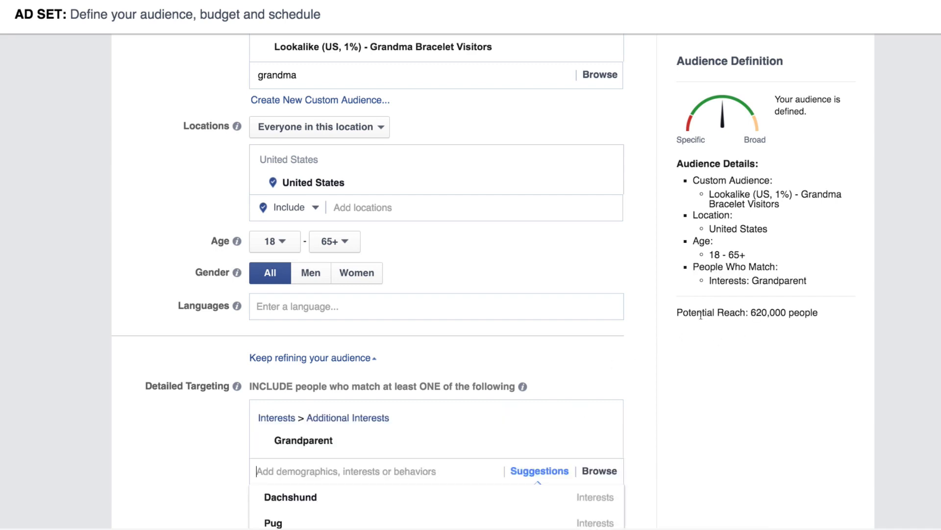
drag(751, 313, 818, 312)
mouse_move(575, 440)
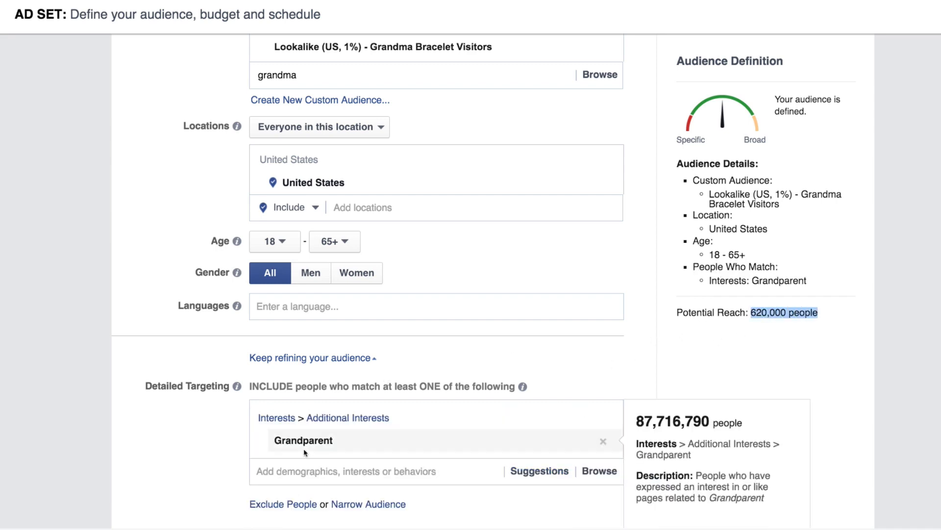
click(604, 442)
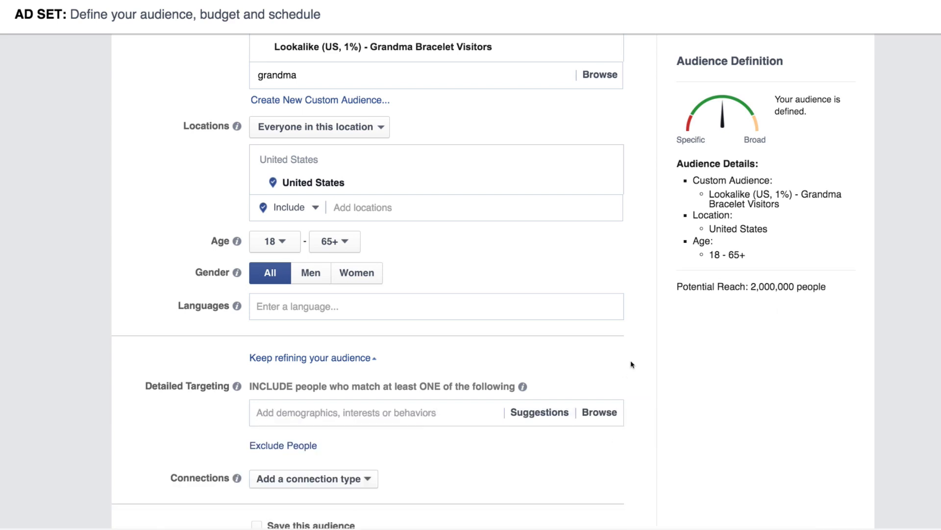
scroll(631, 362, up, 3)
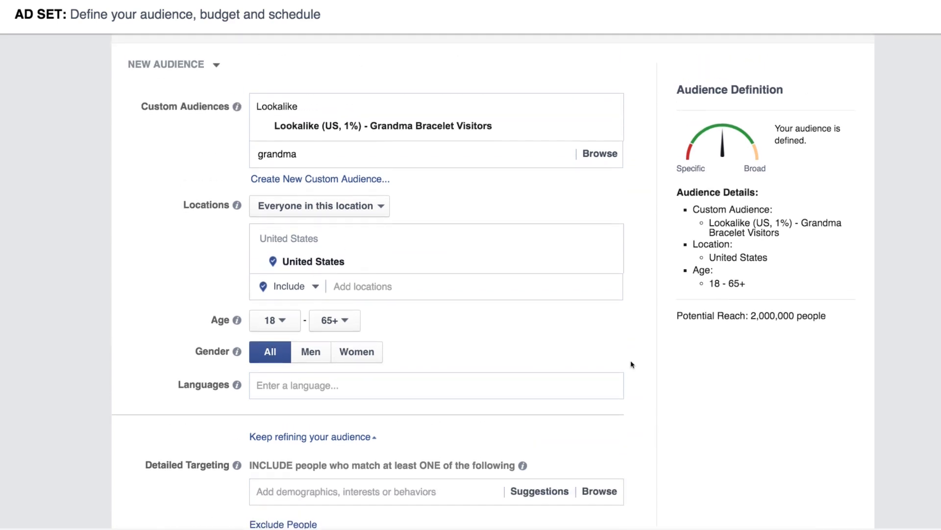